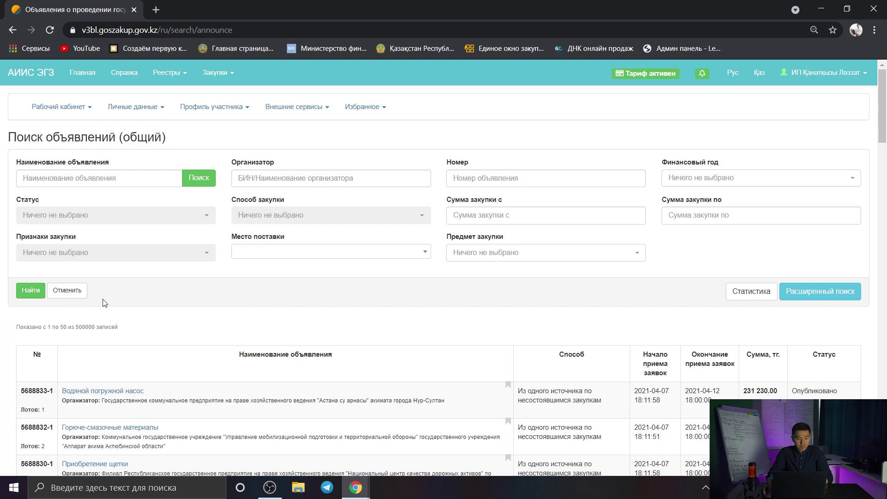
Look through the available options of the Способ закупки and Статус filters in the announcement search
left_click_drag(6, 144, 190, 138)
left_click(221, 135)
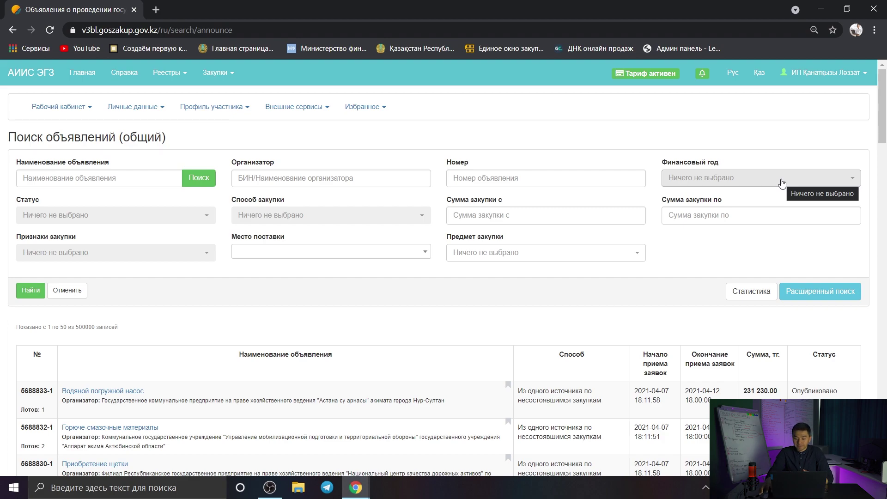
left_click(279, 216)
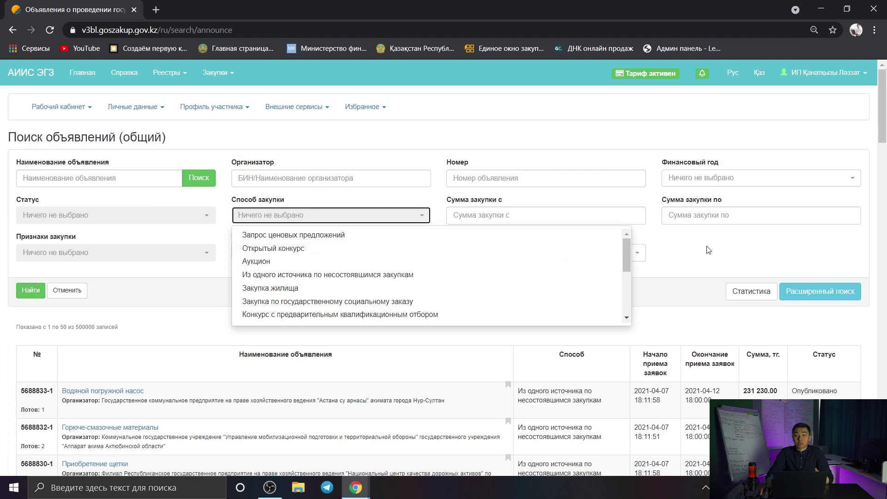
left_click(195, 227)
left_click(152, 218)
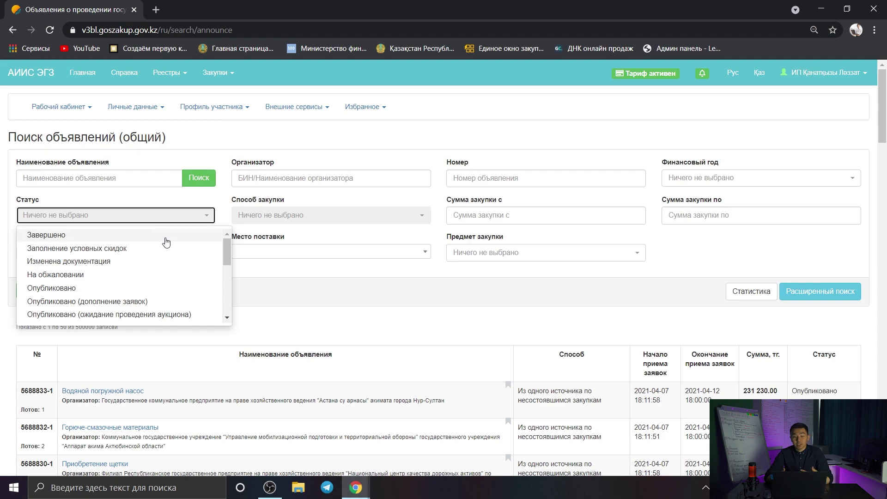
scroll(171, 300, "down", 1)
scroll(171, 302, "down", 2)
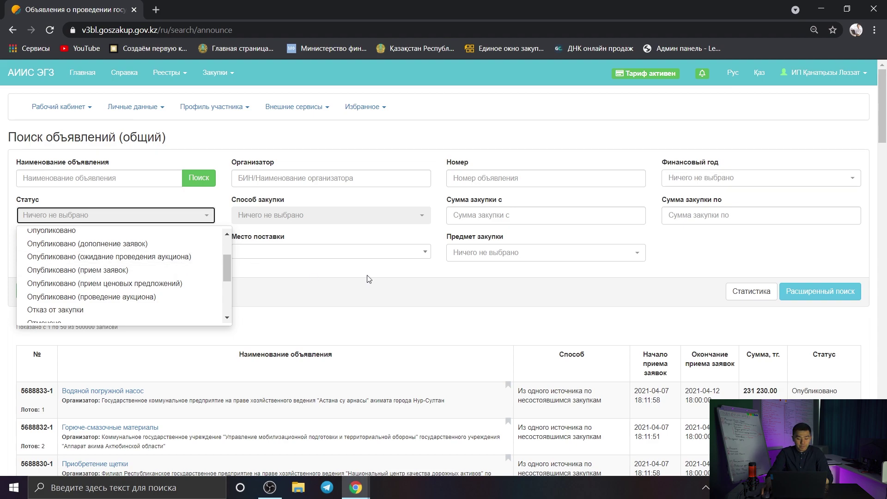
left_click(685, 252)
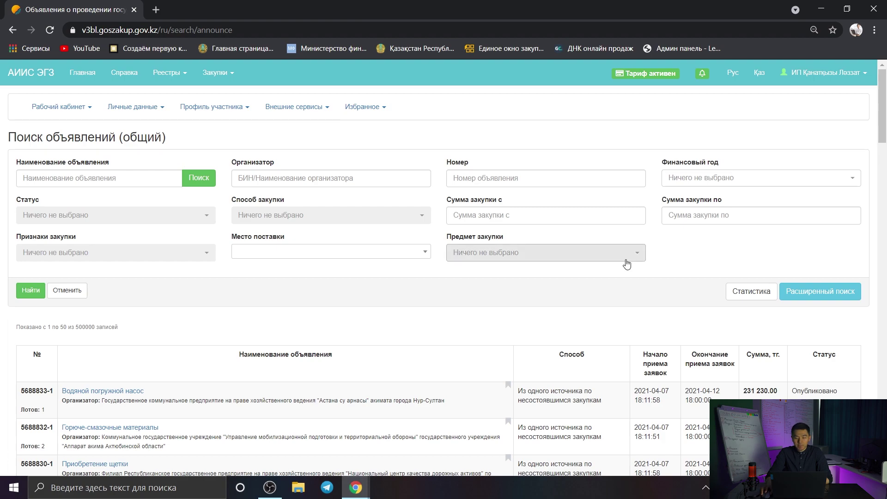
Add the announcement "Водяной погружной насос" to favourites and open the favourites list
scroll(732, 239, "down", 3)
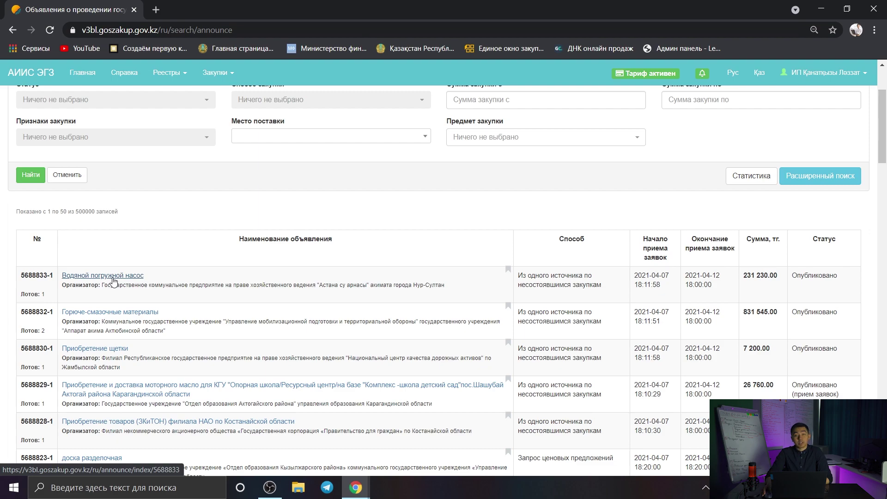
left_click(508, 270)
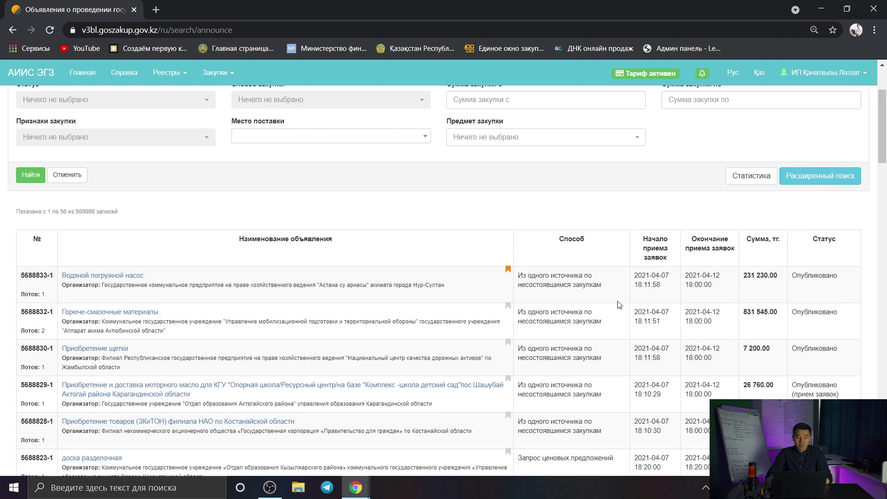
scroll(590, 303, "up", 3)
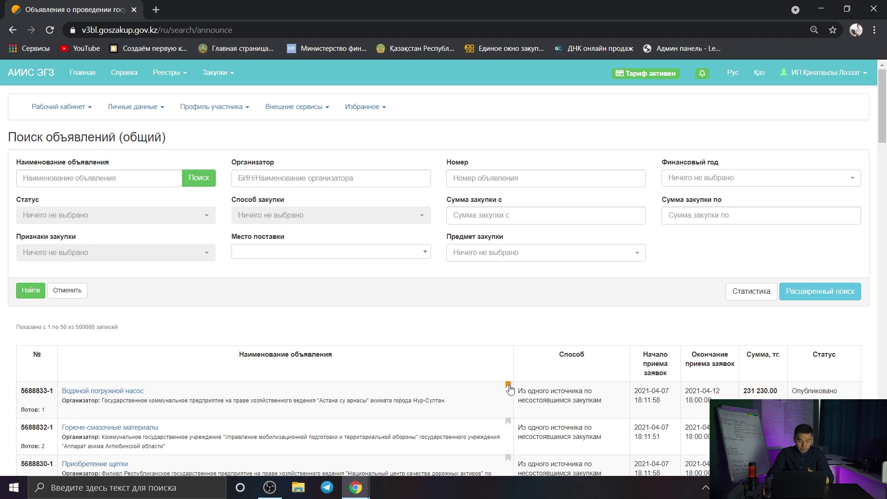
left_click(384, 111)
left_click(385, 128)
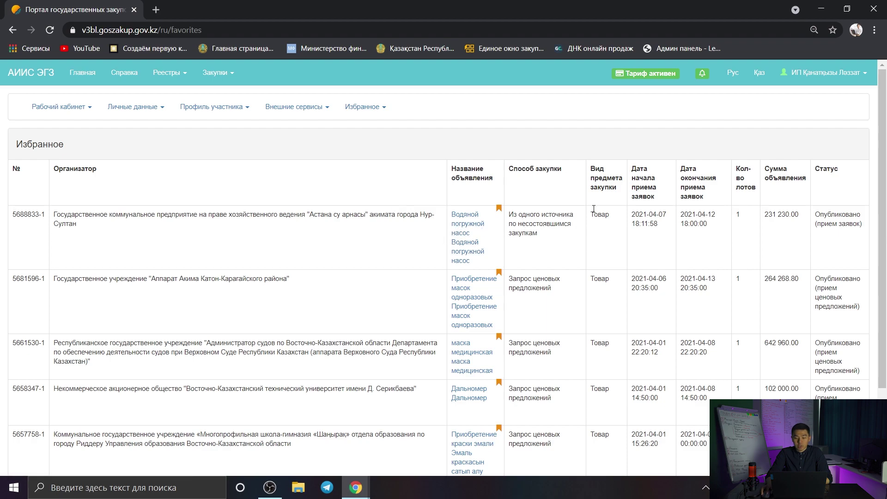
Remove the announcement "Водяной погружной насос" from favourites and return to the announcement search
left_click(499, 209)
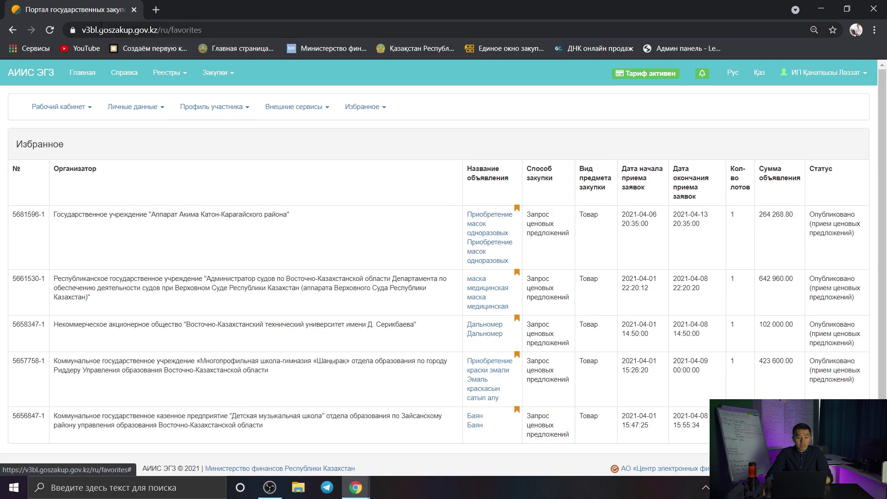
left_click(12, 30)
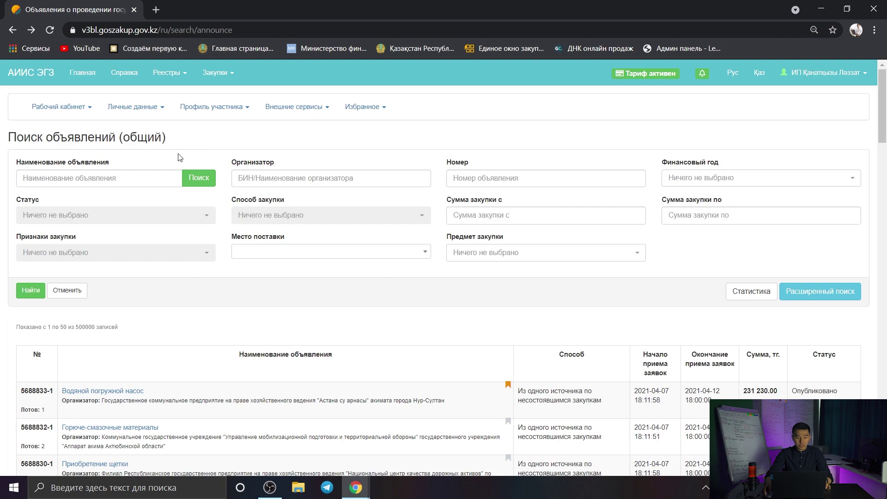
Expand the form to the advanced search and set Способ закупки to "Запрос ценовых предложений"
left_click(837, 293)
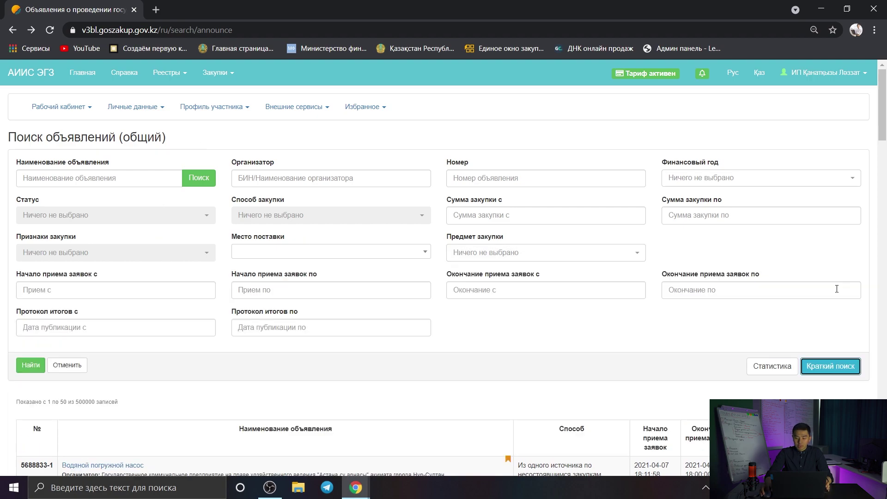
scroll(667, 337, "down", 1)
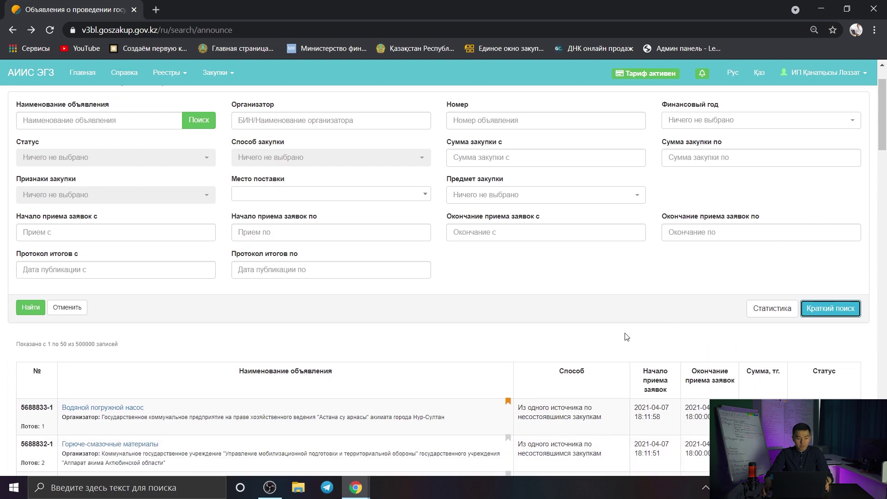
scroll(200, 281, "up", 1)
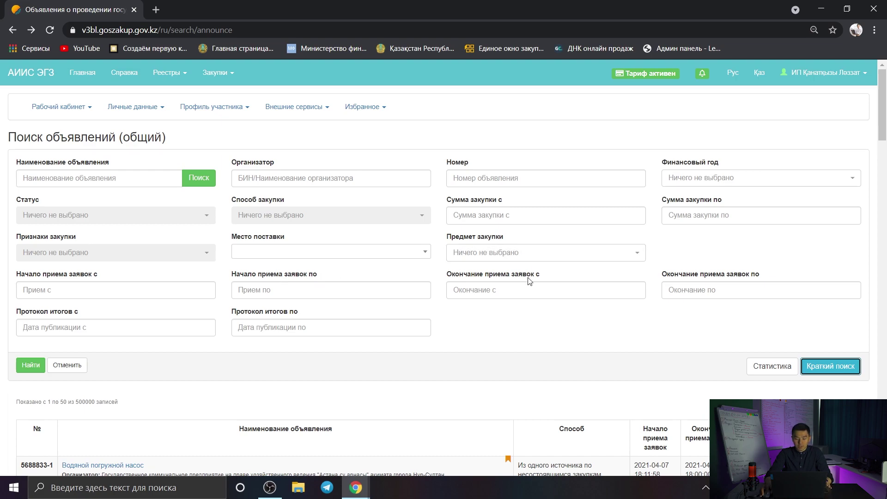
left_click(309, 220)
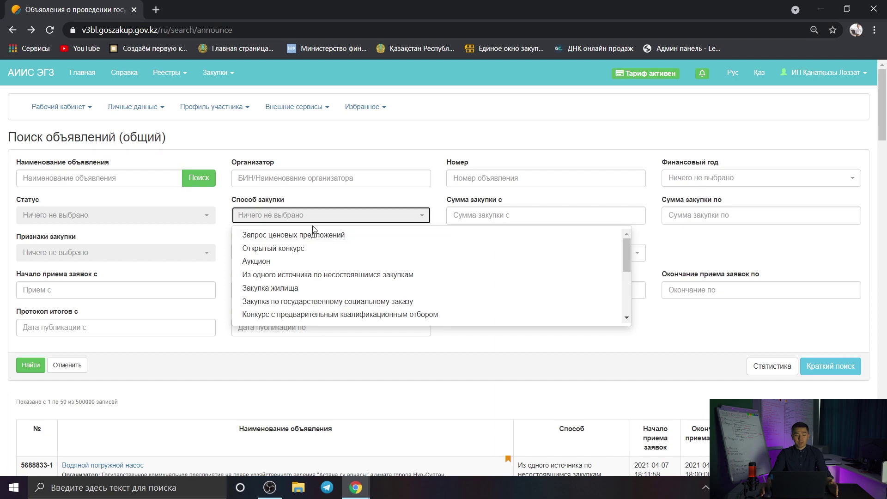
left_click(319, 235)
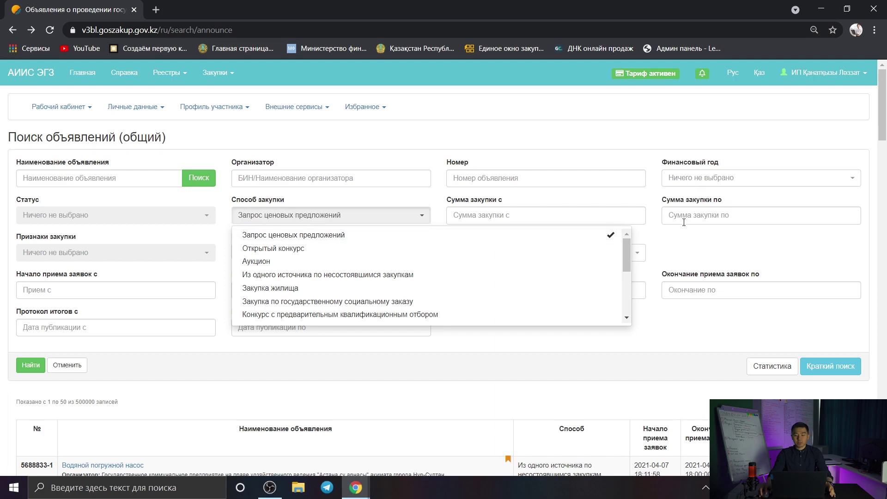
left_click(698, 243)
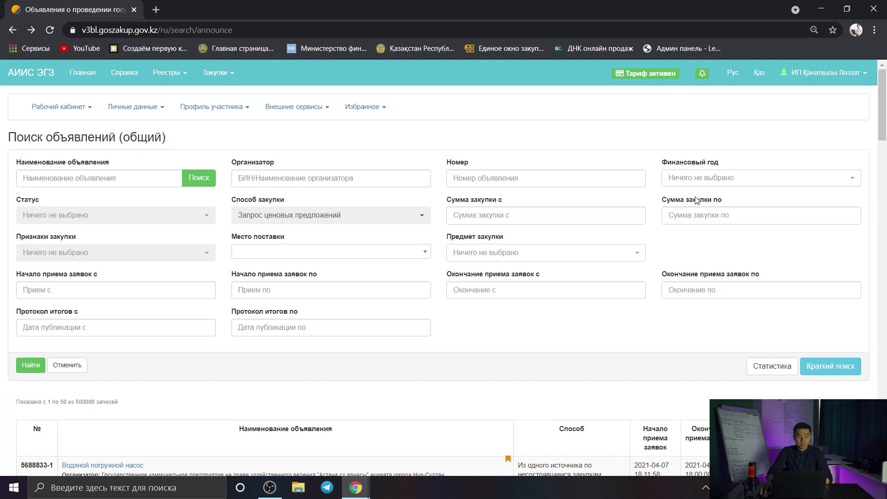
Set Место поставки to г.Нур-Султан by searching for "Нур"
left_click(392, 254)
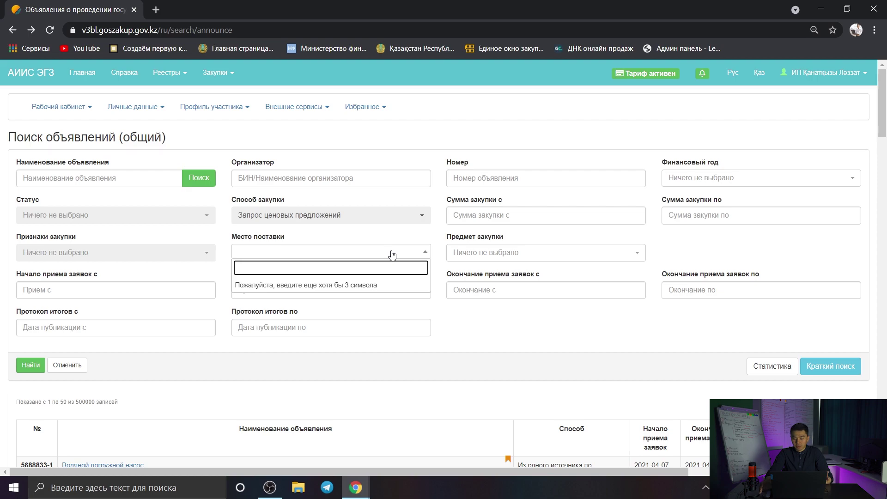
type("нур")
key("BackSpace")
key("BackSpace")
key("BackSpace")
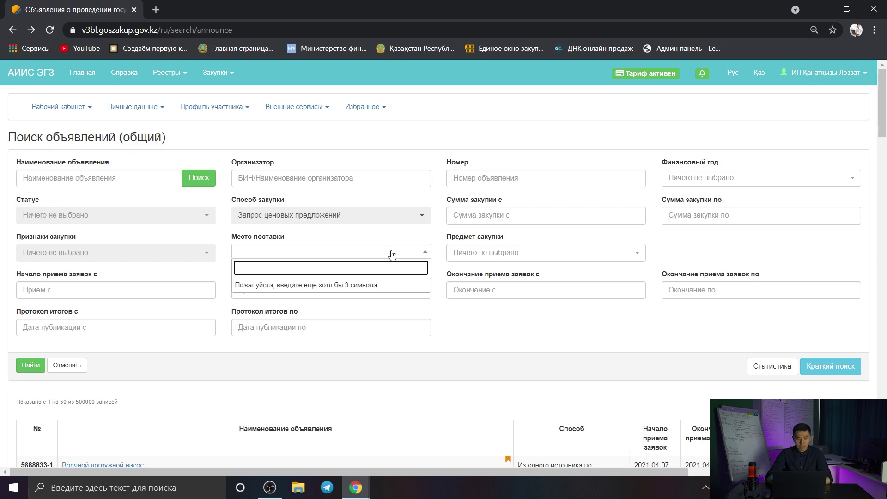
type("нур")
key("BackSpace")
key("BackSpace")
key("BackSpace")
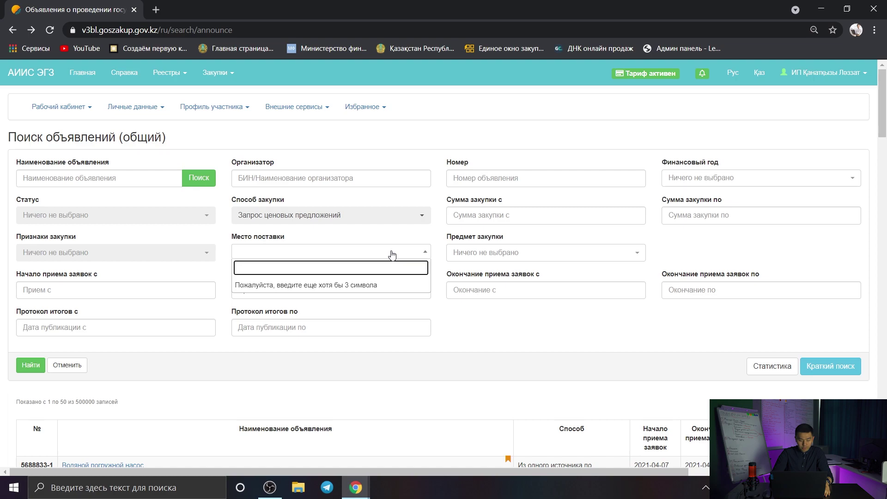
type("Нур")
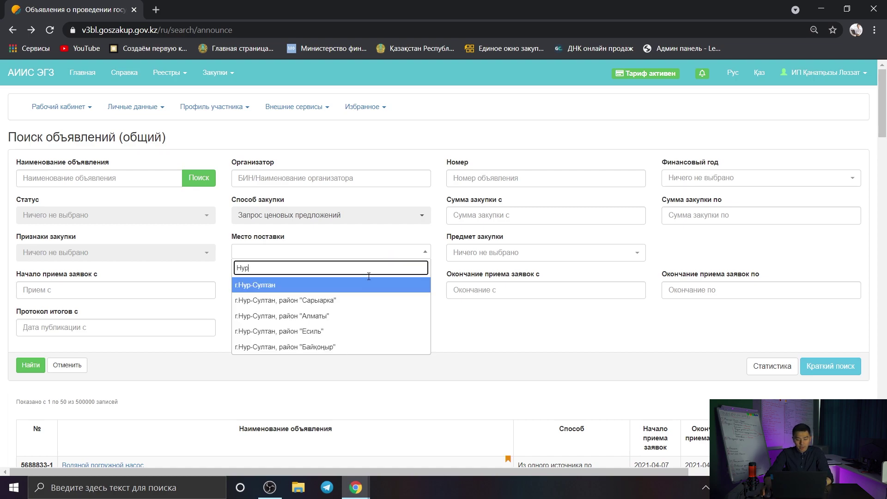
left_click(313, 290)
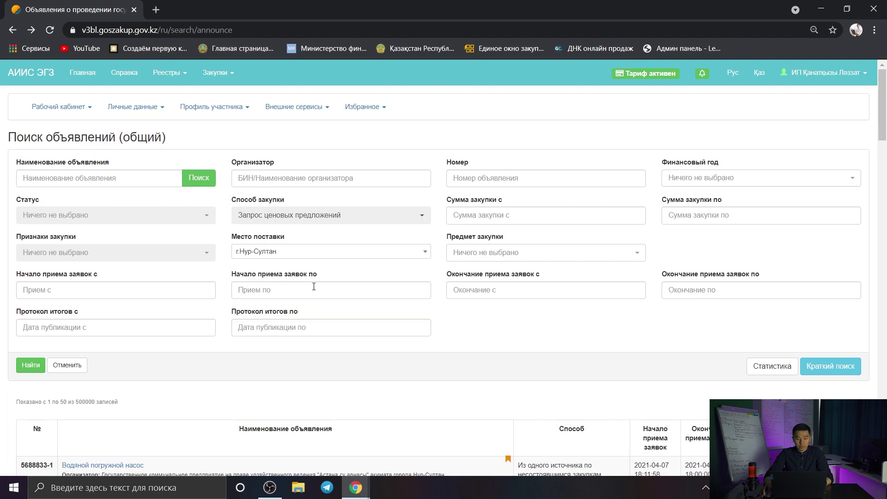
Limit the end of application acceptance (Окончание приема заявок) to the range 08.04.2021 to 09.04.2021
left_click(532, 290)
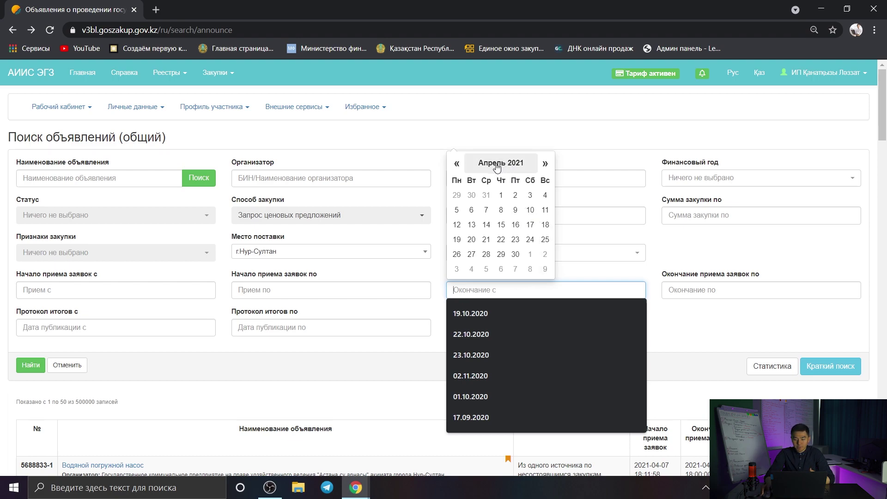
left_click(500, 210)
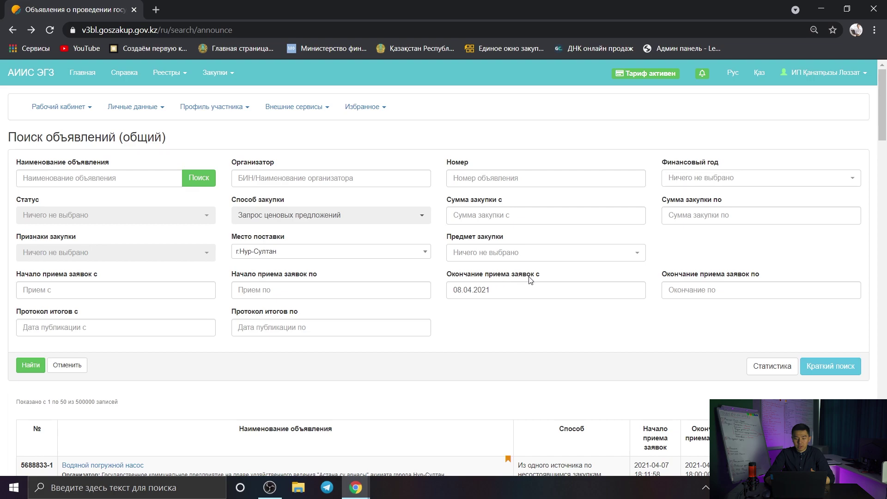
left_click(717, 289)
left_click(649, 344)
left_click(724, 290)
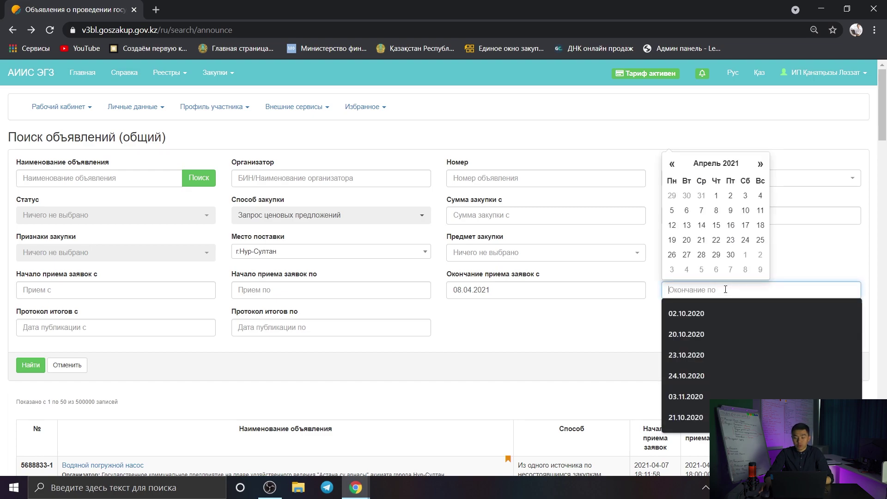
left_click(731, 211)
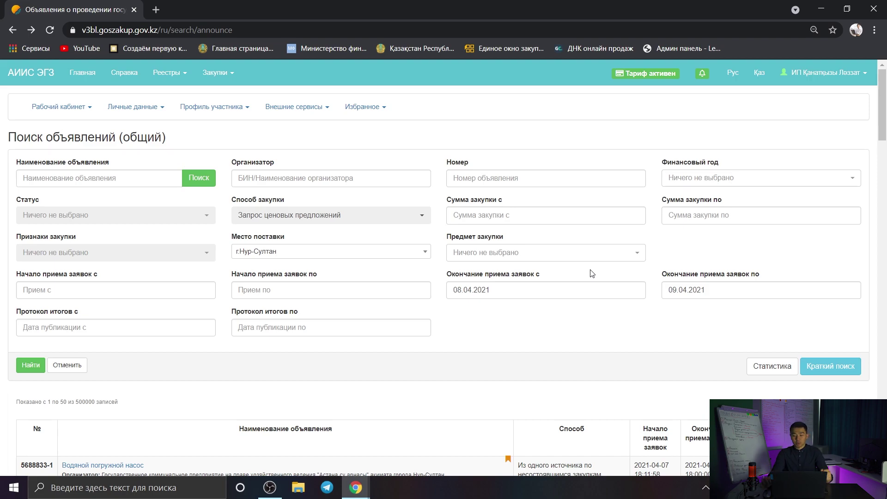
Set the purchase amount range (Сумма закупки) from 100000 to 1000000
left_click(573, 215)
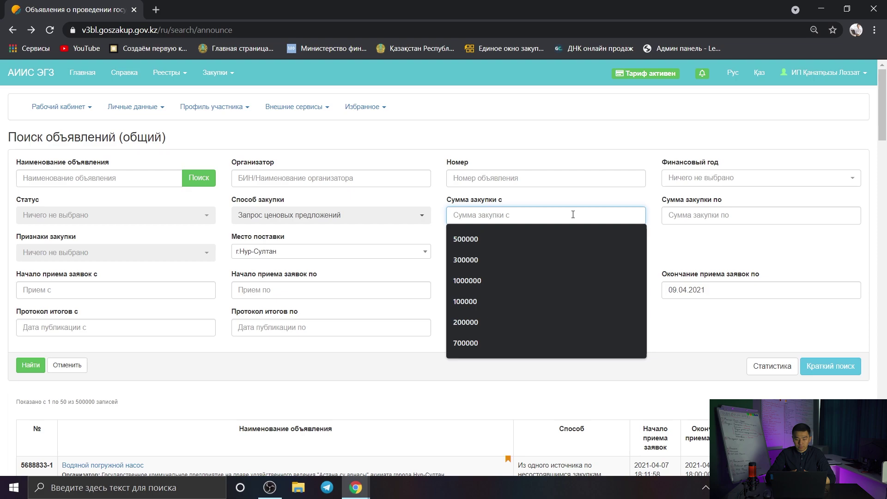
type("10")
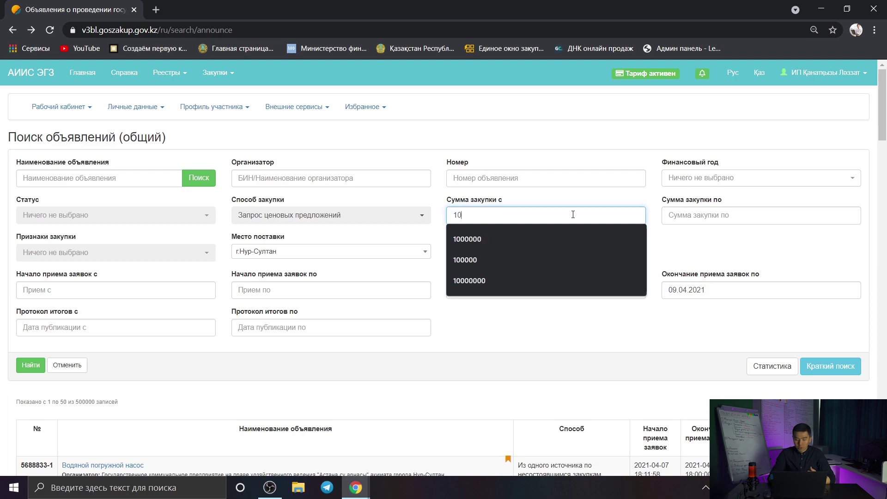
type("0000")
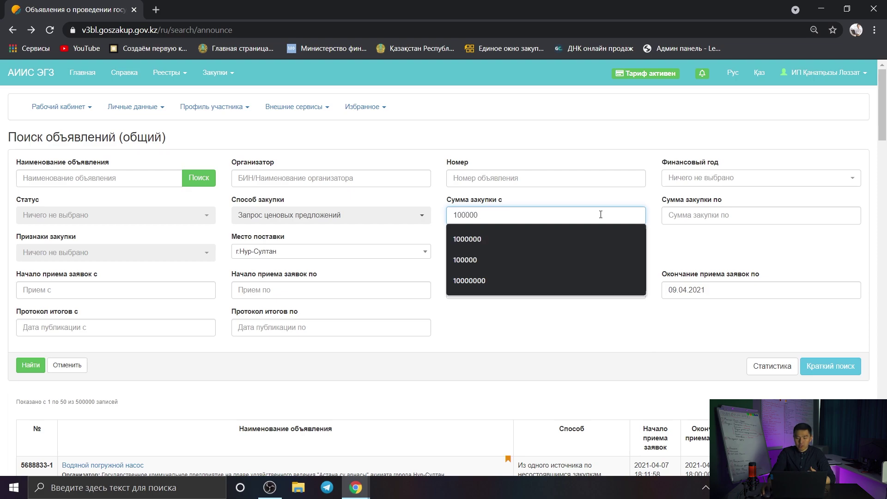
left_click(713, 241)
left_click(716, 216)
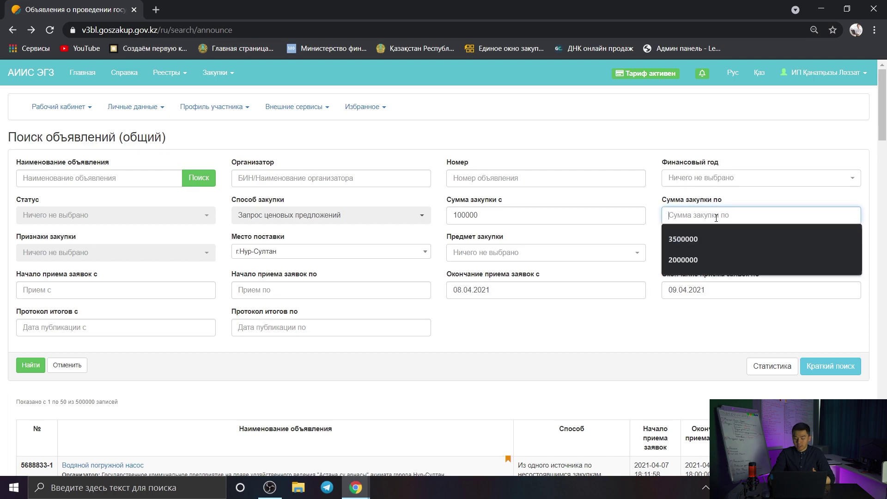
type("1000000")
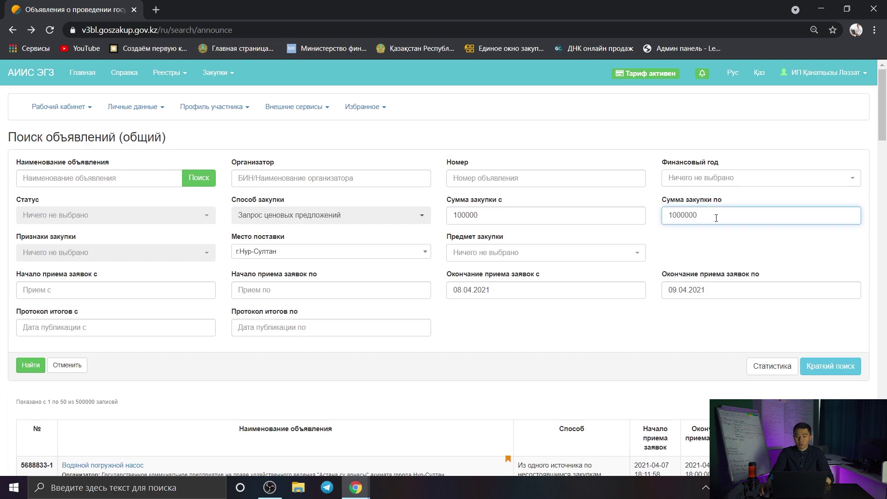
left_click(729, 262)
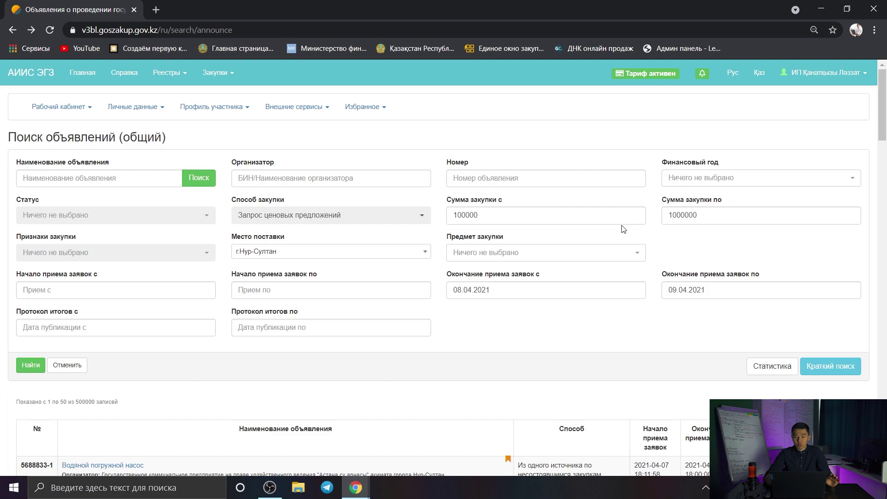
Run the announcement search with the chosen filters and review the list of matching announcements
left_click(34, 366)
scroll(276, 296, "down", 4)
scroll(285, 299, "down", 2)
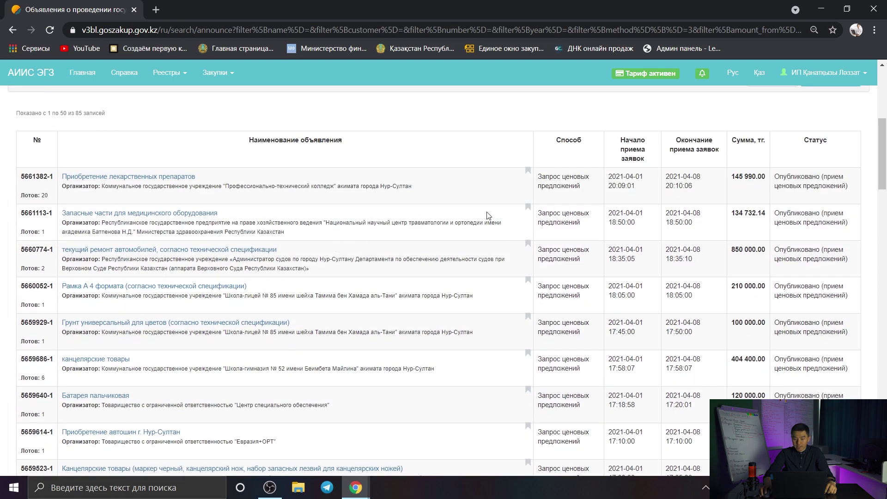
scroll(699, 176, "down", 2)
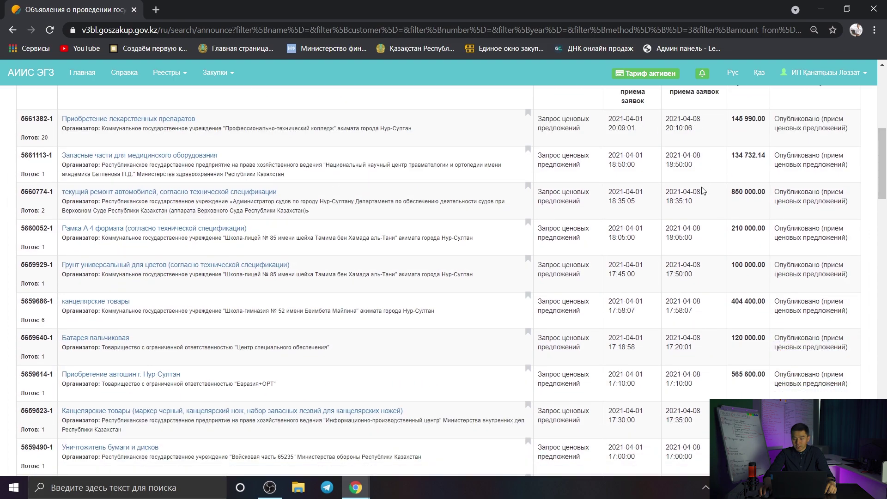
scroll(702, 181, "up", 3)
scroll(703, 185, "down", 1)
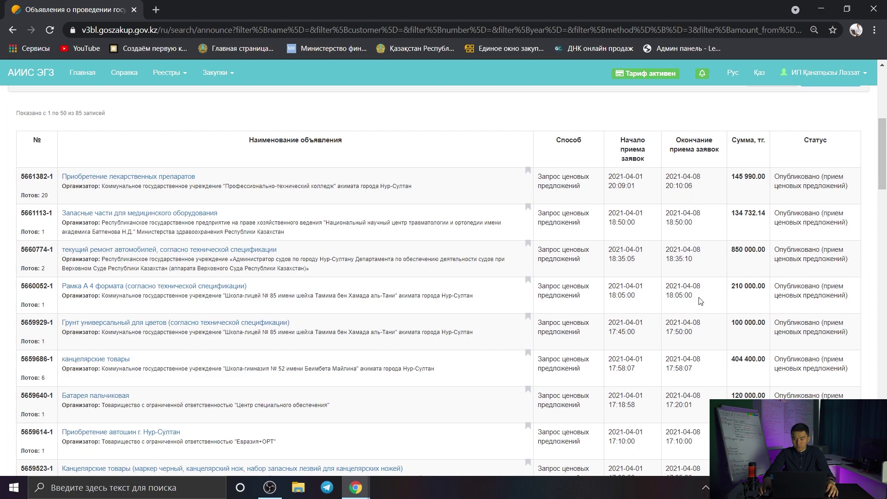
Review the deadlines and amounts of the matching announcements on the first results page, and check the end of the second page
scroll(737, 194, "down", 8)
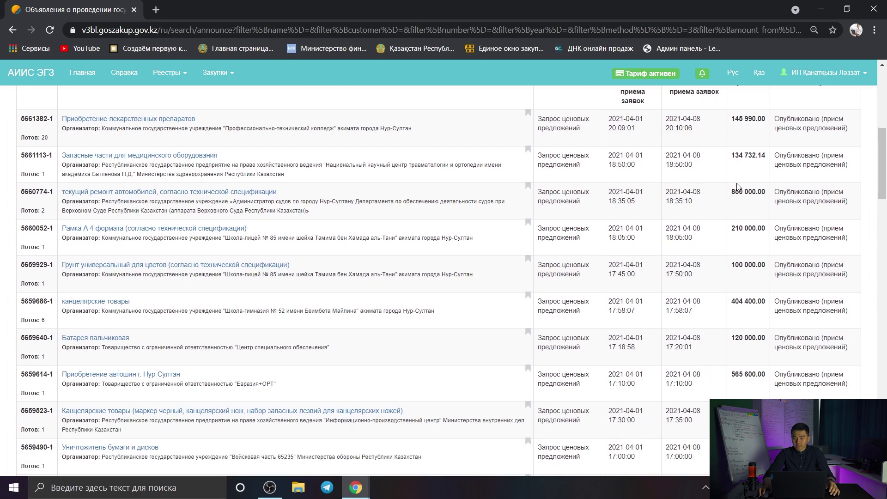
scroll(737, 187, "down", 3)
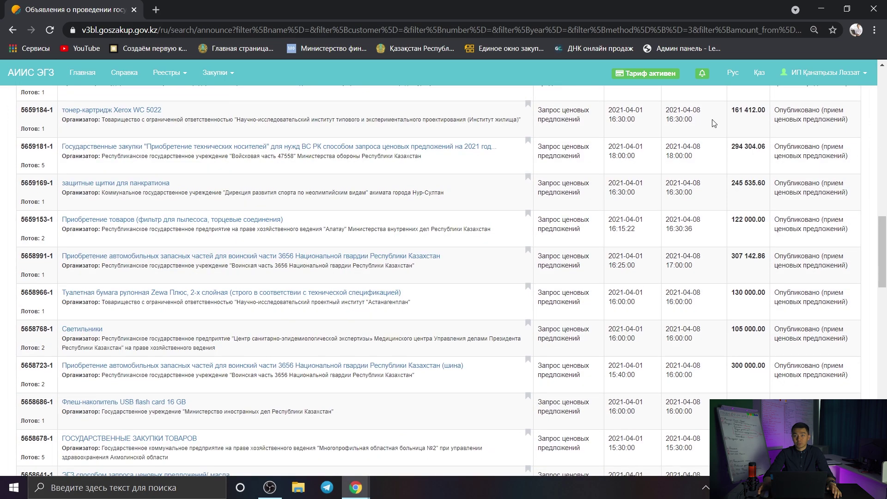
scroll(712, 124, "down", 15)
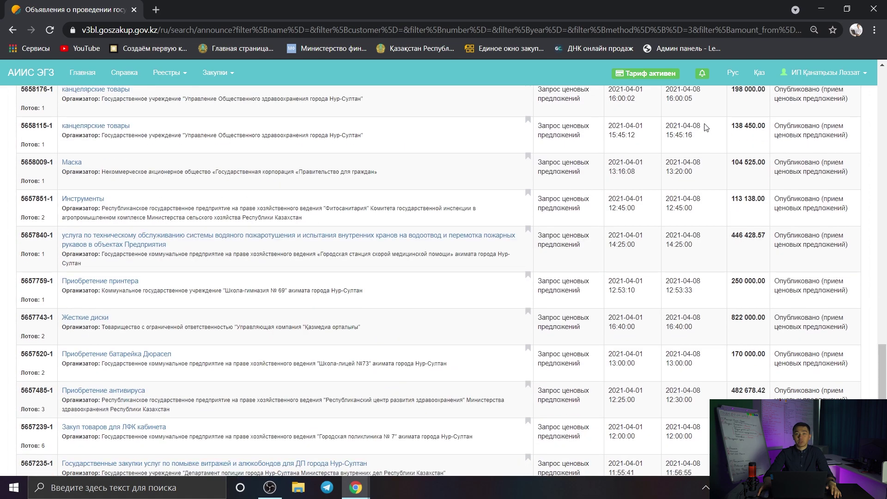
scroll(706, 127, "down", 8)
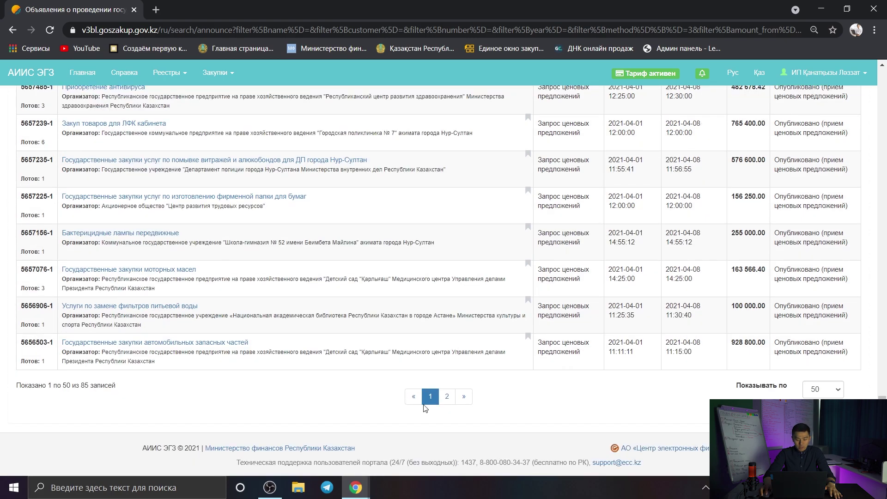
left_click(446, 397)
scroll(478, 379, "down", 20)
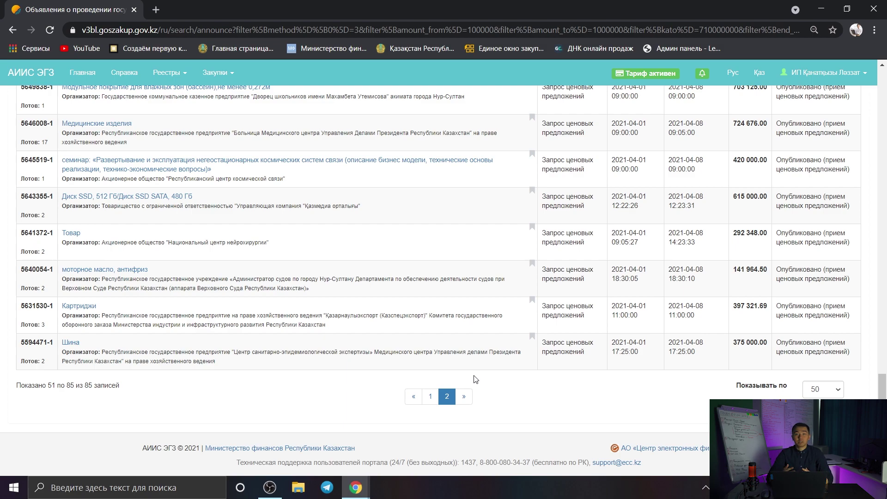
scroll(476, 379, "up", 15)
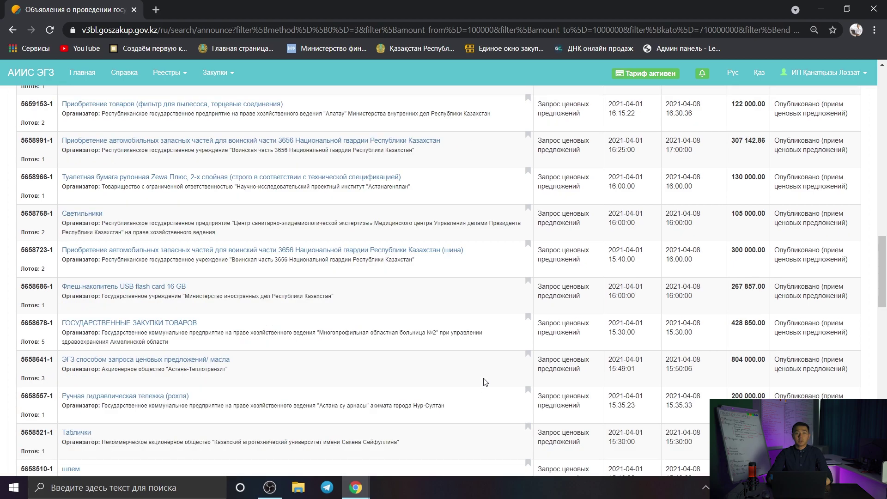
scroll(487, 378, "down", 15)
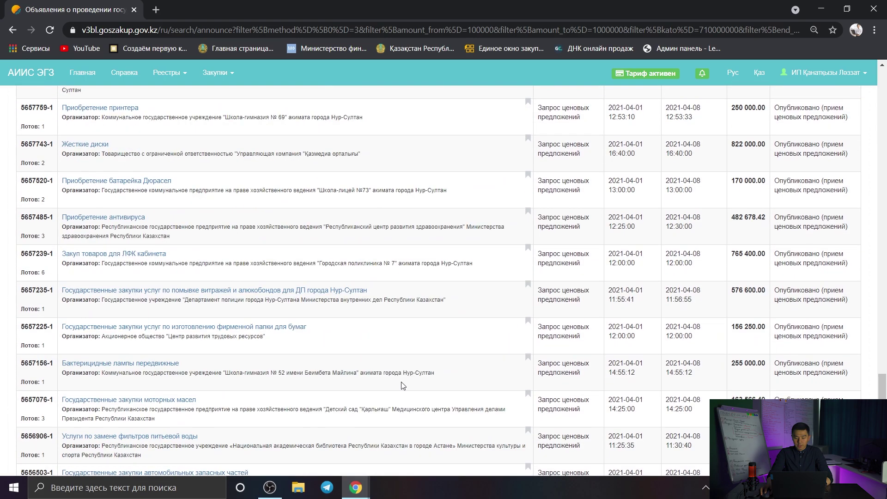
Open the second page of results and examine the announcements' titles, acceptance deadlines and amounts
left_click(447, 396)
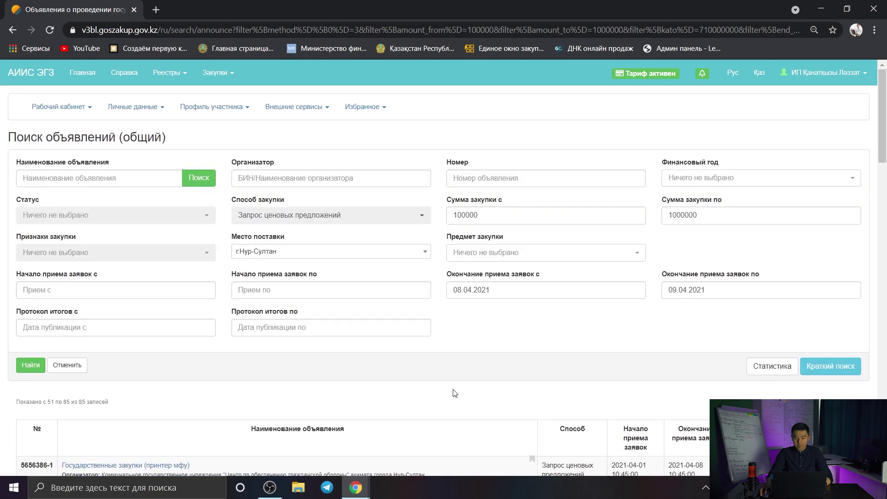
scroll(508, 369, "down", 5)
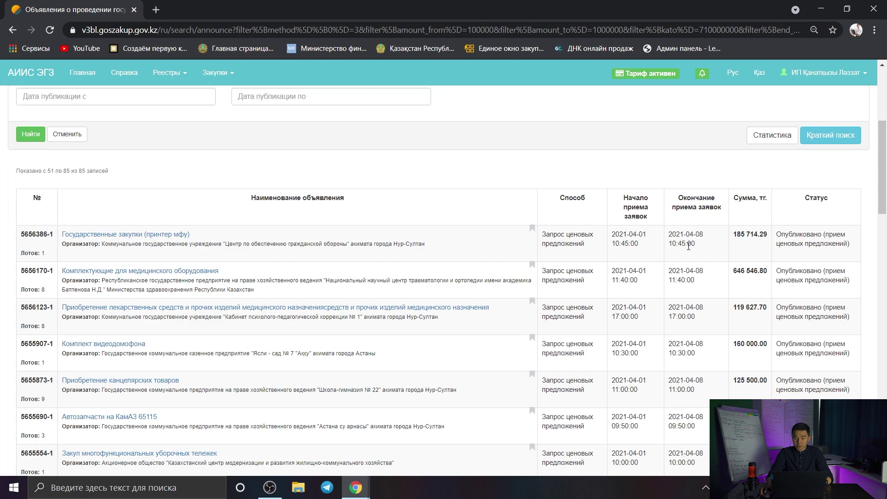
scroll(688, 245, "down", 2)
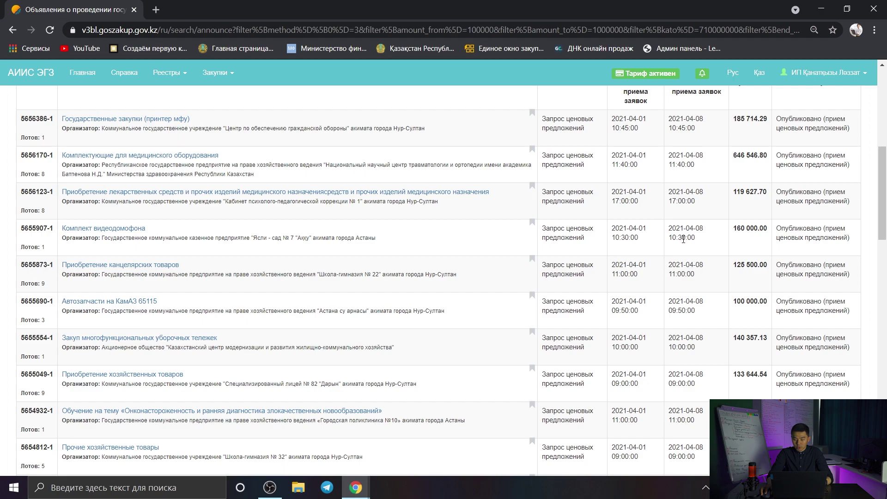
scroll(683, 240, "down", 1)
scroll(682, 253, "down", 1)
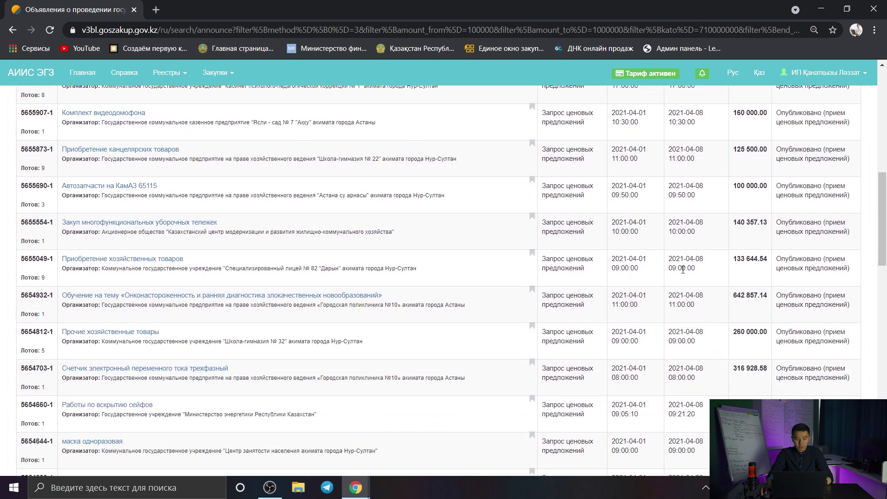
scroll(702, 272, "down", 5)
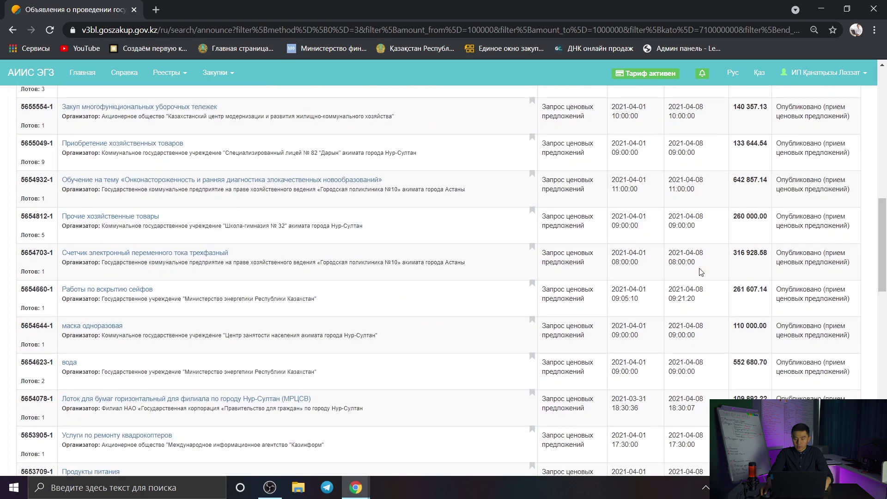
scroll(701, 271, "down", 10)
Raise the upper purchase amount limit (Сумма закупки по) to 10000000 and rerun the announcement search
scroll(684, 268, "up", 20)
scroll(680, 266, "up", 1)
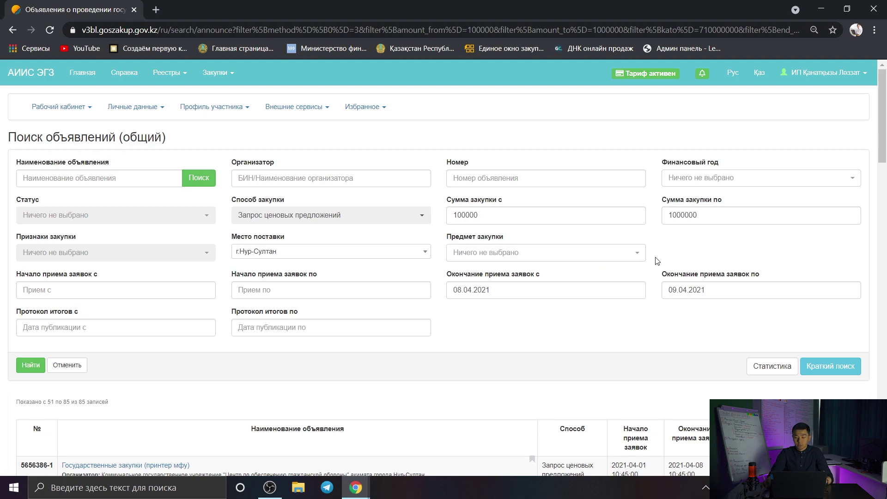
double_click(701, 217)
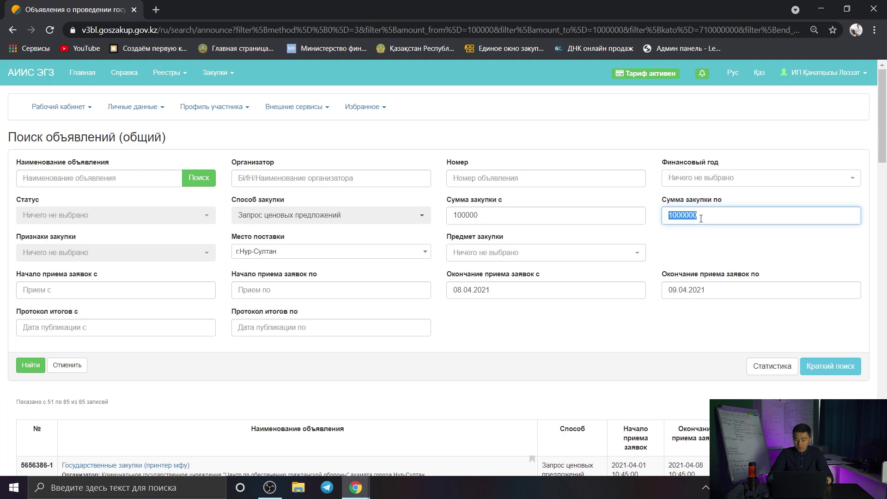
type("10")
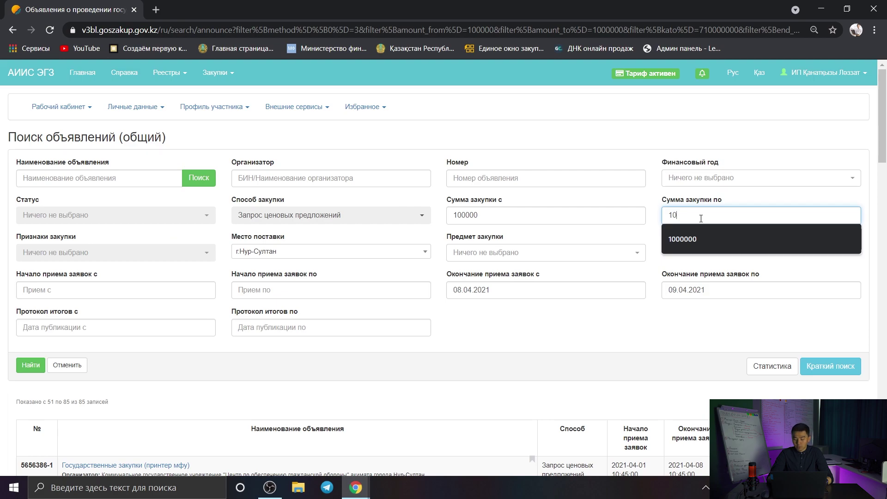
type("000000")
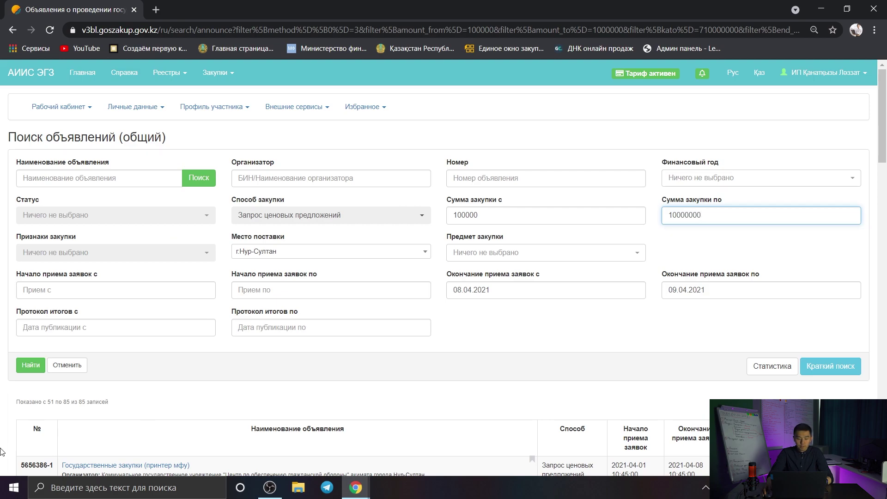
left_click(34, 366)
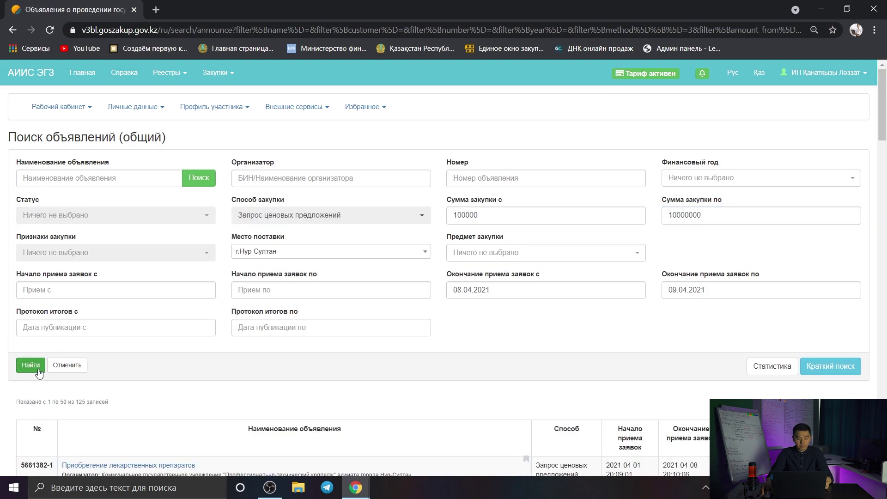
Look through the refreshed results and examine the deadlines and amounts on the last results page
scroll(410, 328, "down", 3)
scroll(410, 329, "down", 20)
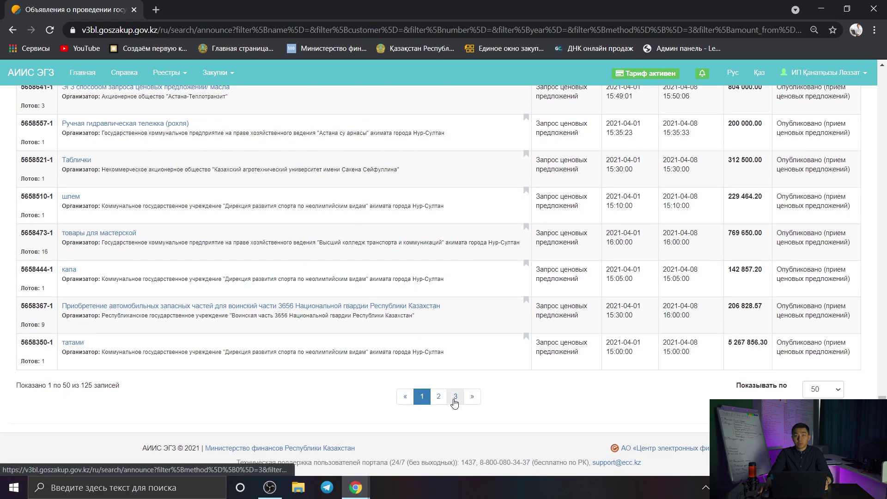
left_click(470, 397)
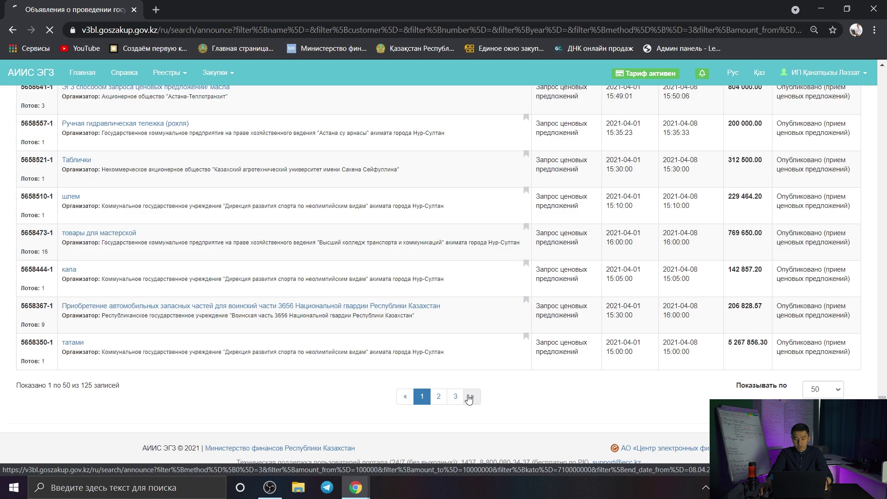
scroll(471, 400, "down", 20)
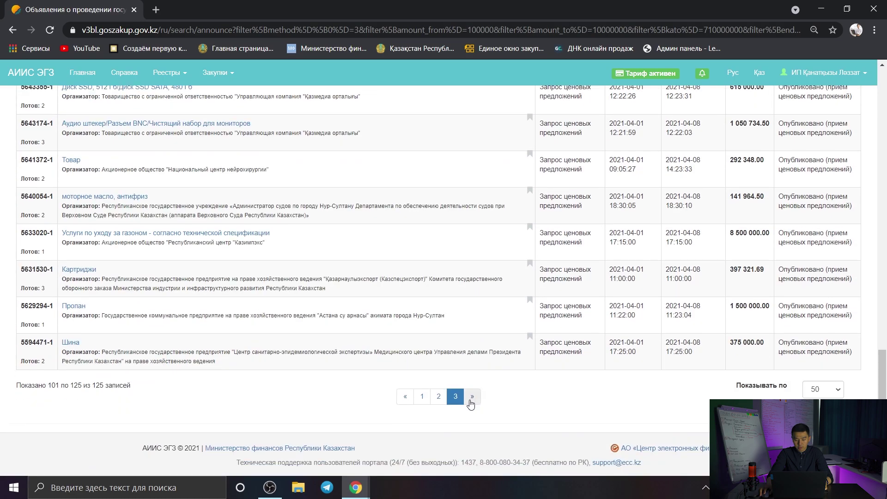
scroll(524, 388, "up", 4)
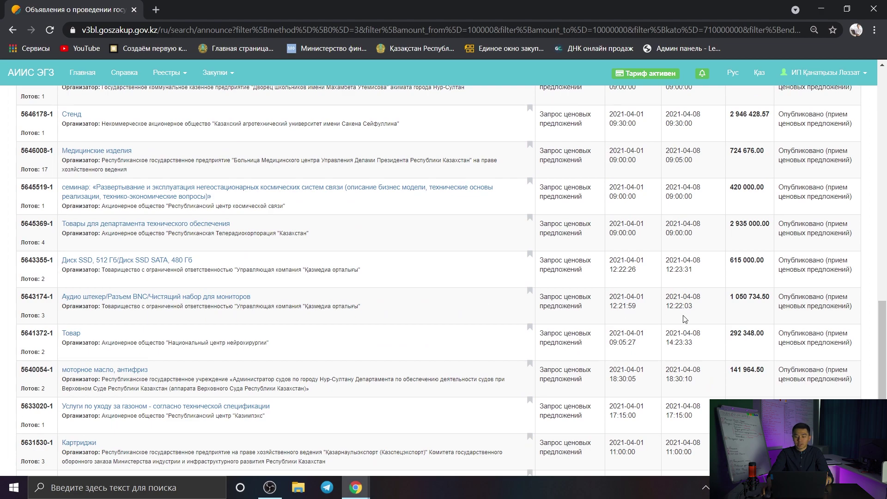
scroll(731, 308, "down", 4)
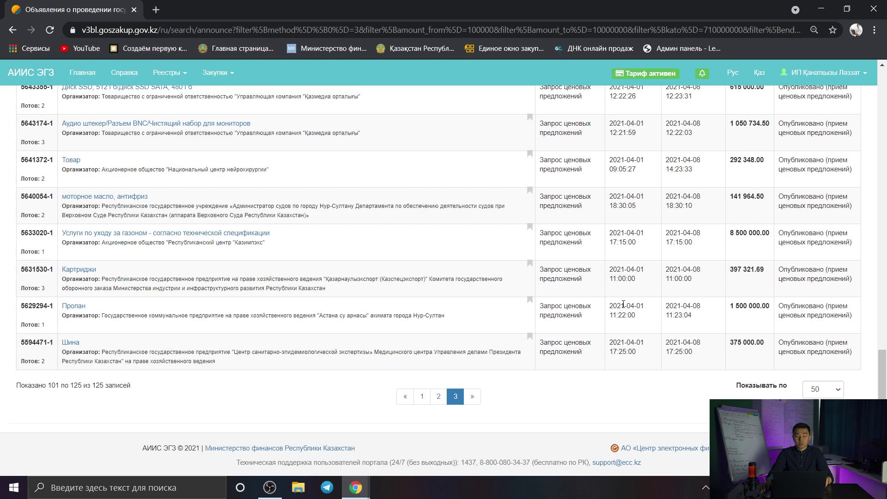
Try the search with the end of application acceptance (Окончание приема заявок) limited to 10.04.2021 through 11.04.2021
scroll(623, 304, "up", 20)
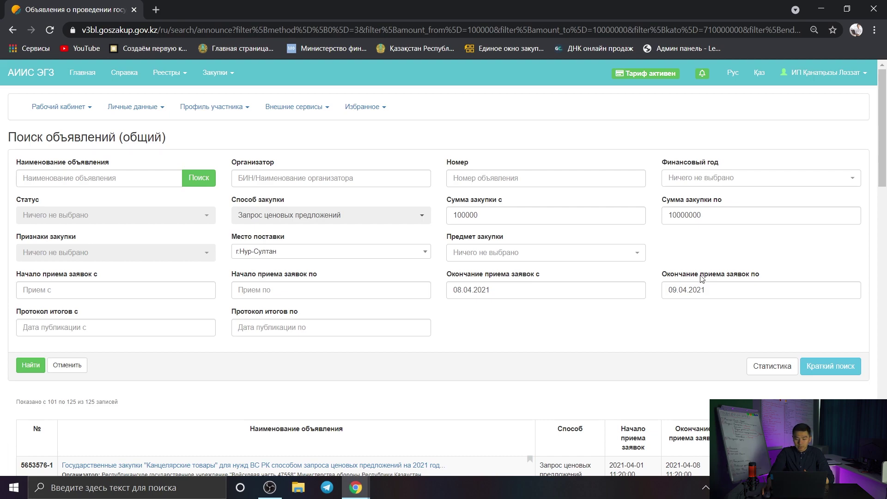
left_click(505, 291)
left_click(525, 209)
left_click(704, 290)
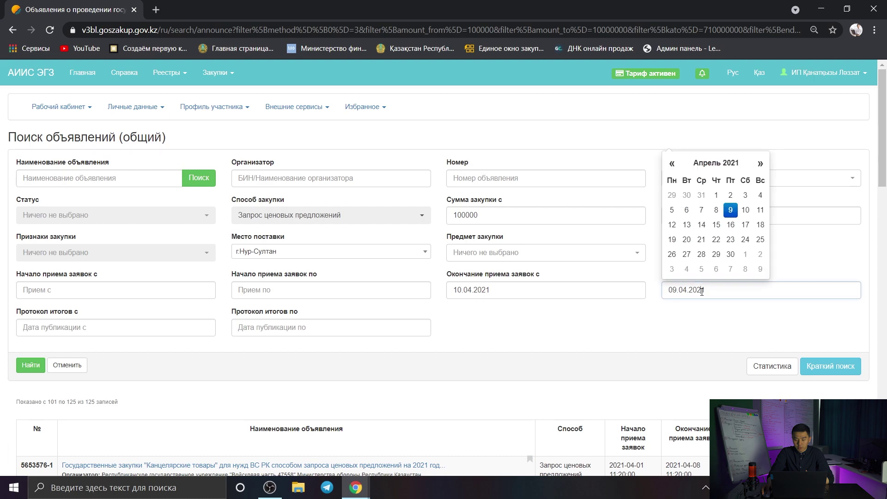
left_click(759, 210)
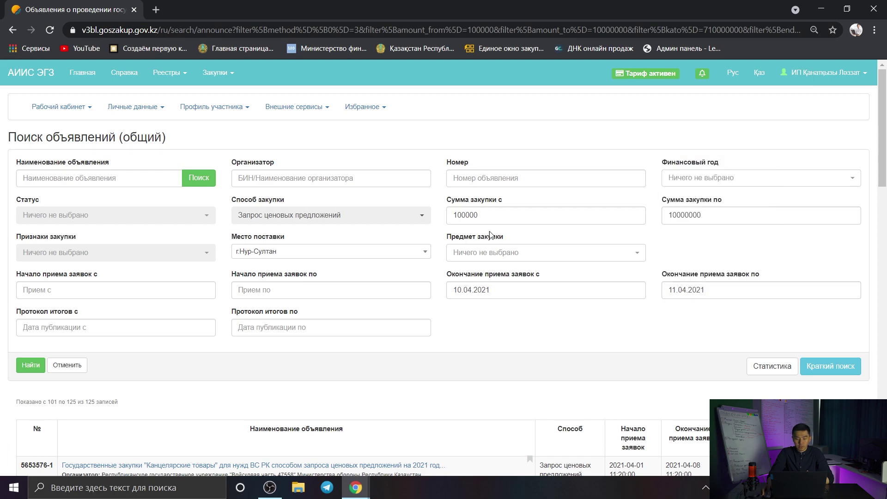
left_click(31, 365)
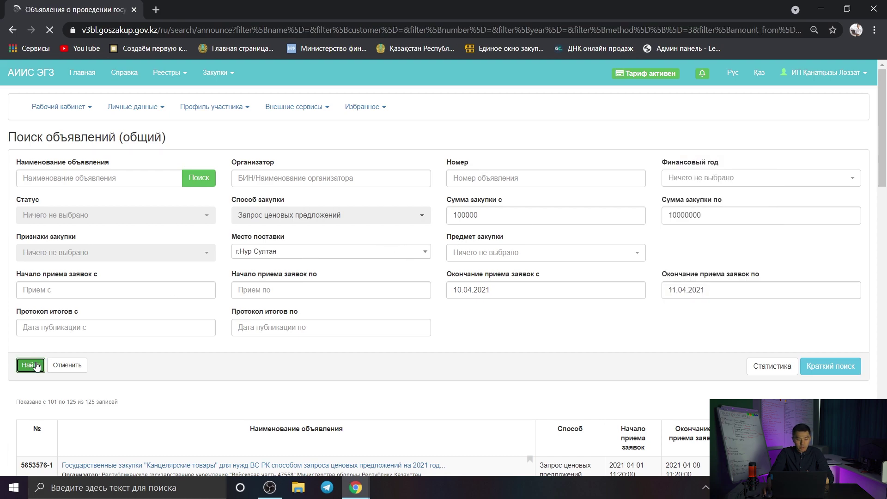
scroll(624, 280, "down", 2)
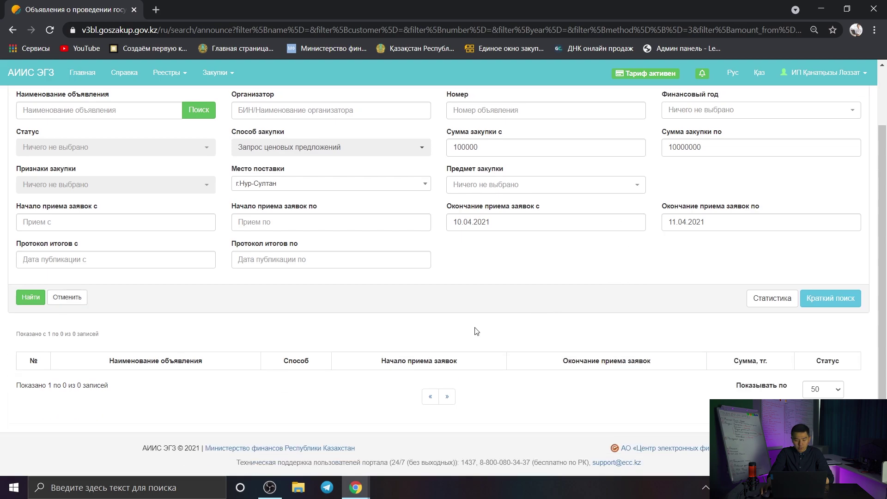
Set the end of application acceptance range to 12.04.2021 through 13.04.2021 and run the search
scroll(393, 265, "up", 2)
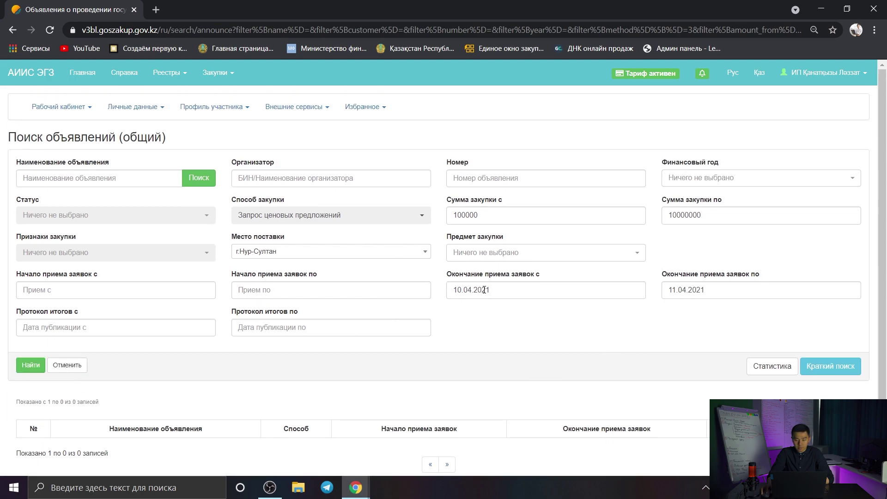
left_click(521, 289)
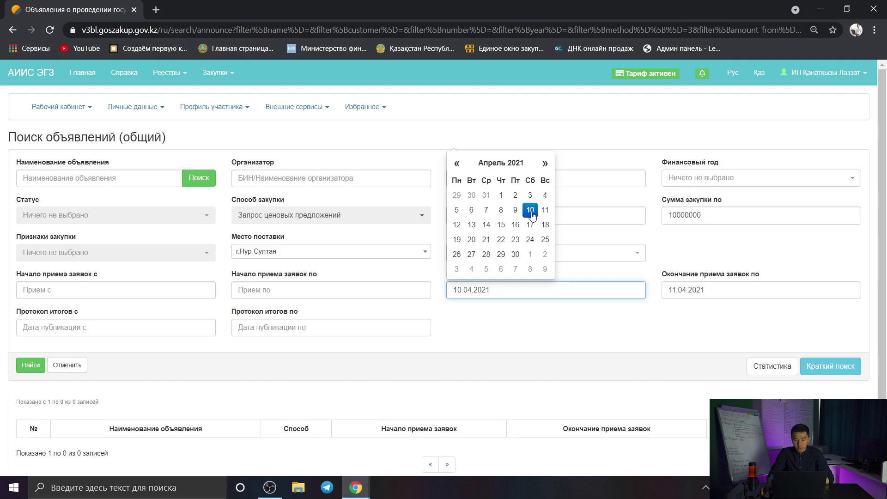
left_click(457, 225)
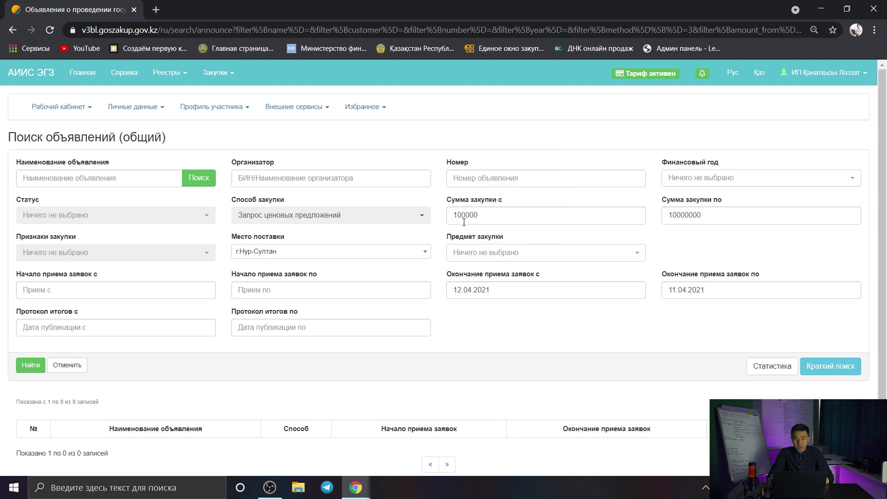
left_click(670, 290)
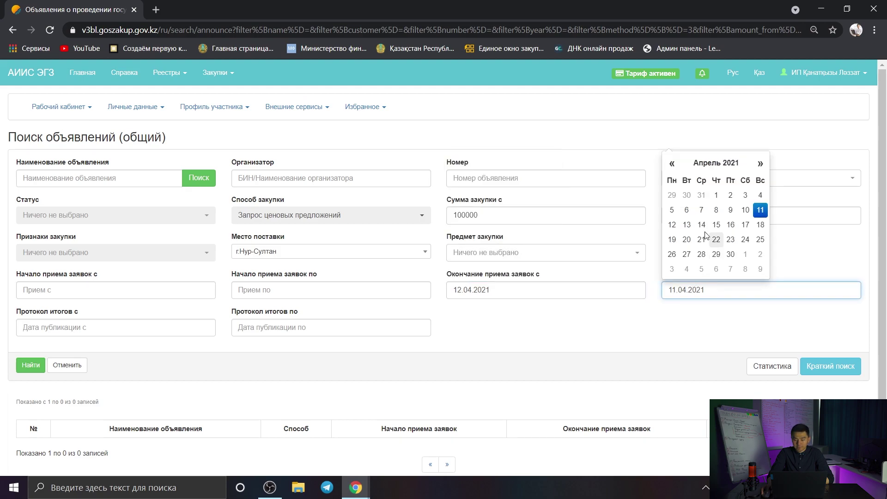
left_click(685, 226)
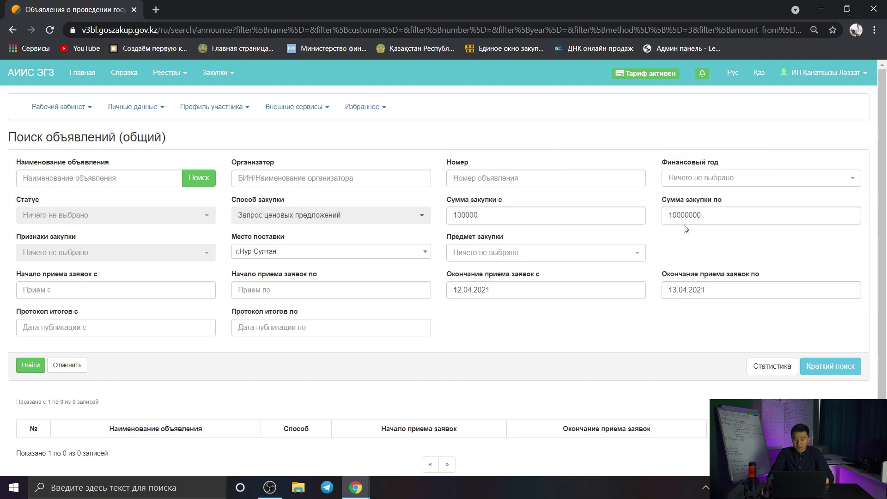
left_click(22, 364)
Review the announcements found for the new deadline range, including the third results page
scroll(369, 323, "down", 12)
scroll(369, 323, "down", 10)
left_click(457, 397)
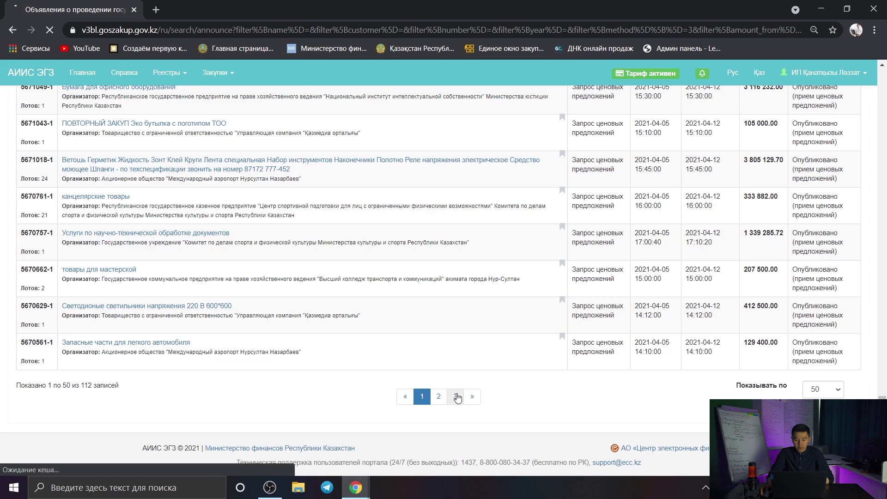
scroll(540, 347, "down", 10)
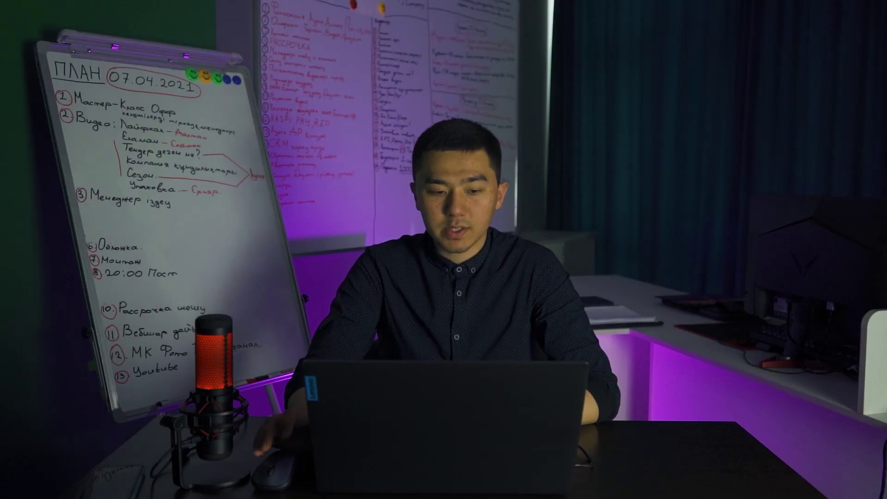